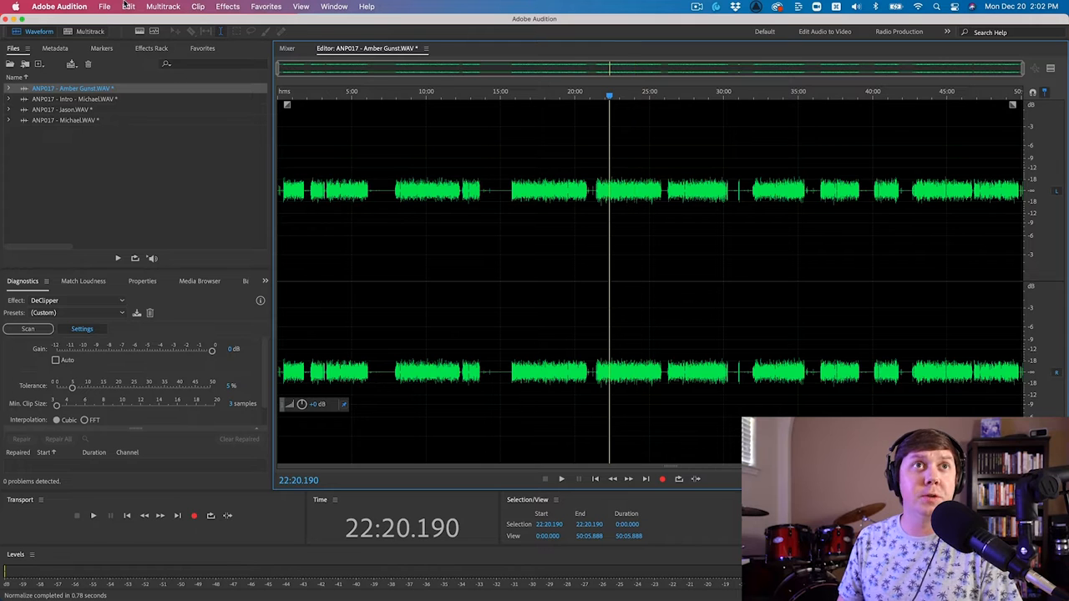
Step: Convert the first listed ANP017 guest recording to 44100 Hz, mono, 16-bit with dithering disabled, and save it
left_click(128, 5)
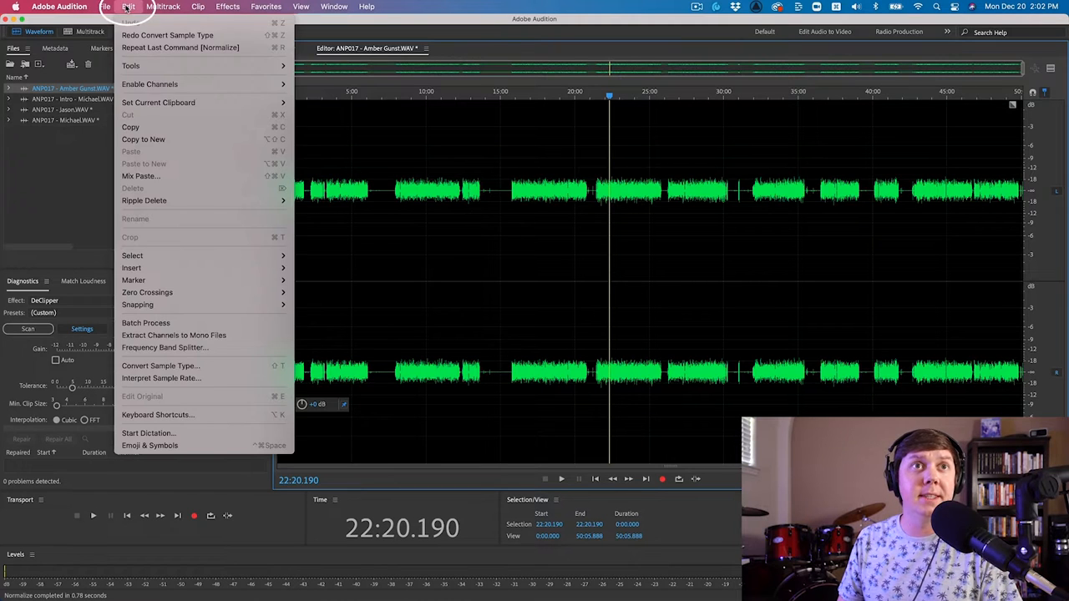
left_click(187, 365)
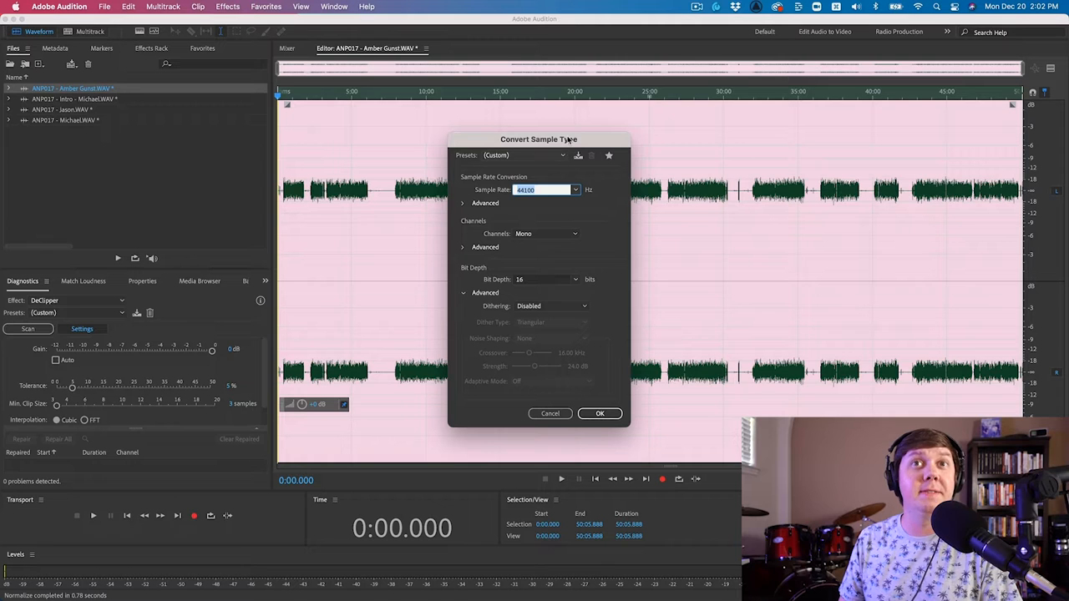
left_click_drag(558, 145, 658, 145)
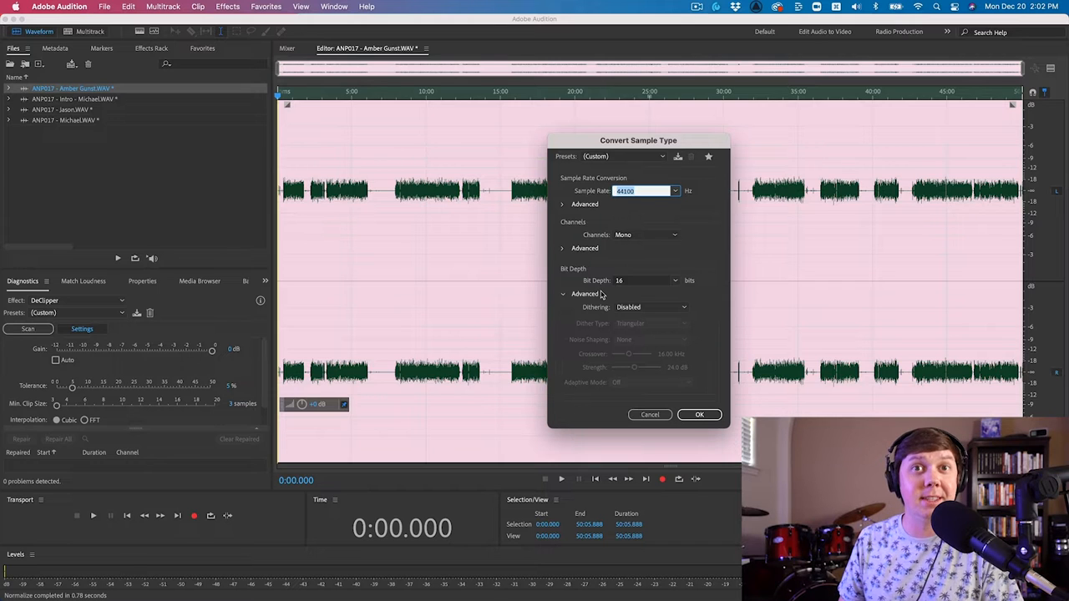
left_click(700, 415)
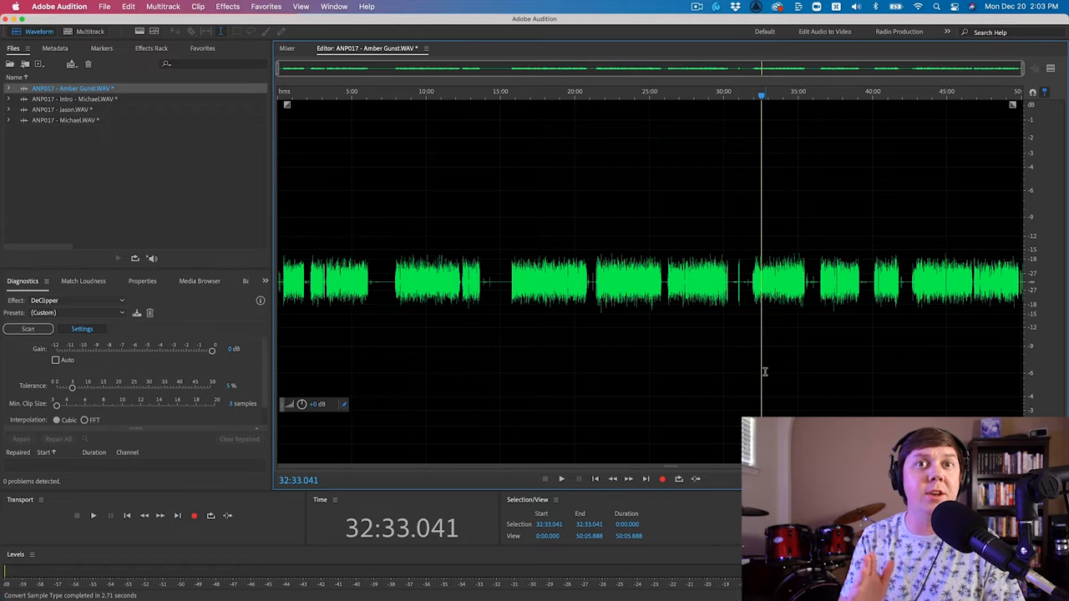
key("super+s")
Step: Convert the ANP017 intro recording to the same 44100 Hz, mono, 16-bit sample type and save it
left_click(109, 100)
key("shift+t")
key("Return")
key("super+s")
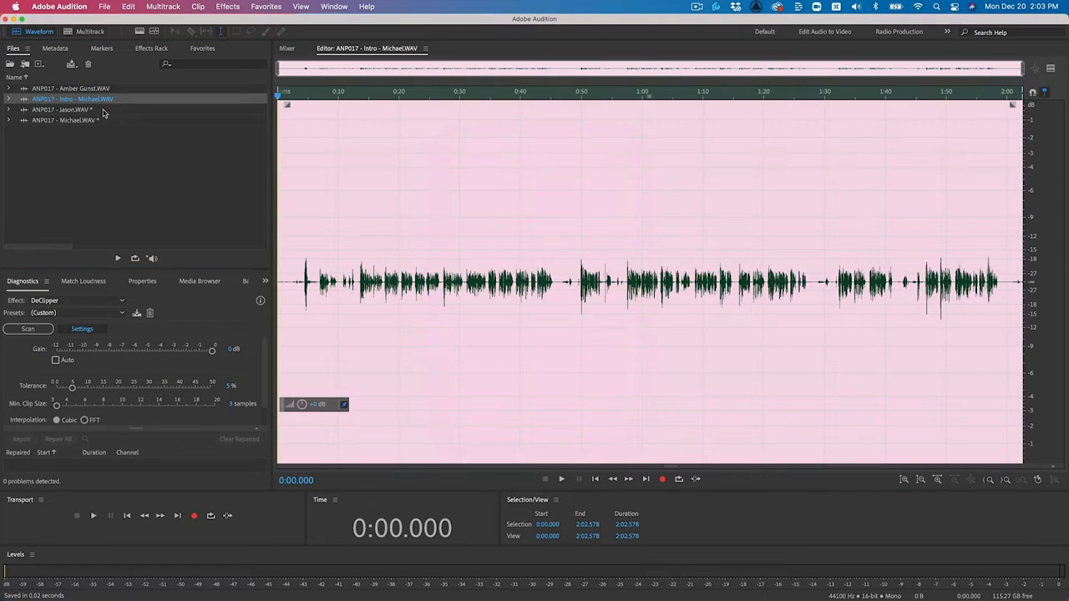
Step: Convert the third listed ANP017 recording to 44100 Hz, mono, 16-bit and save it
left_click(102, 110)
key("shift+t")
key("Return")
key("super+s")
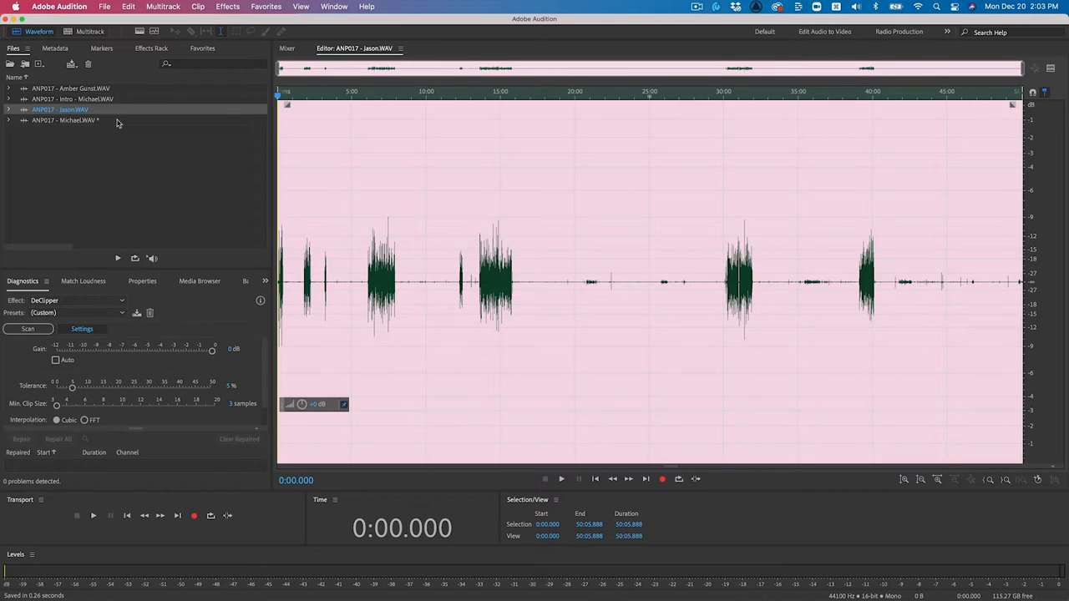
Step: Convert the fourth listed ANP017 recording to 44100 Hz, mono, 16-bit and save it
left_click(118, 120)
key("shift+t")
key("Return")
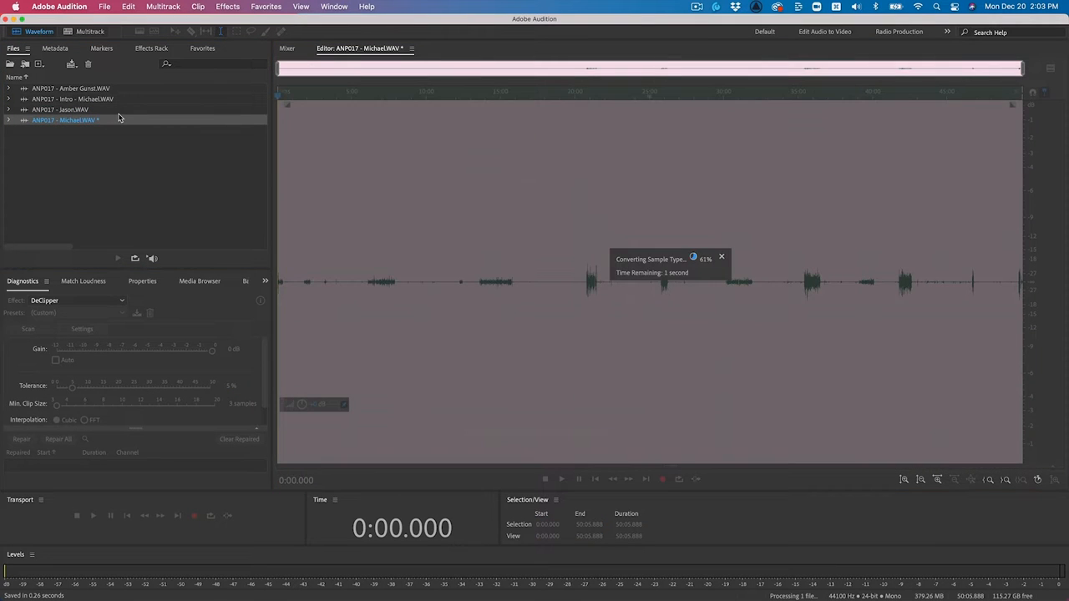
key("super+s")
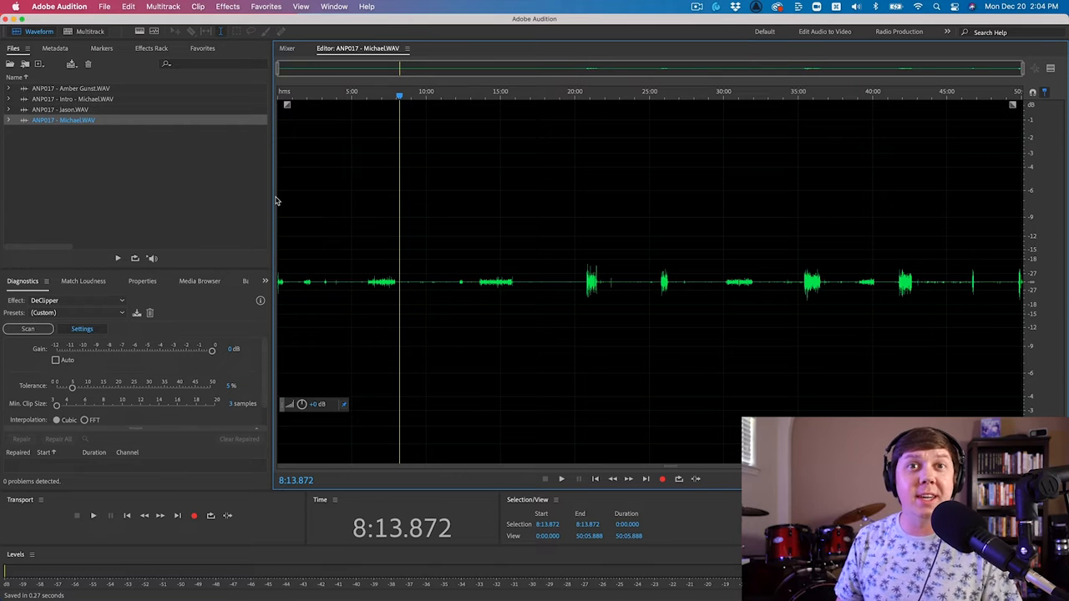
Step: Open Amplitude Statistics, scan the entire fourth recording, and keep the statistics window clear of its waveform
left_click(497, 258)
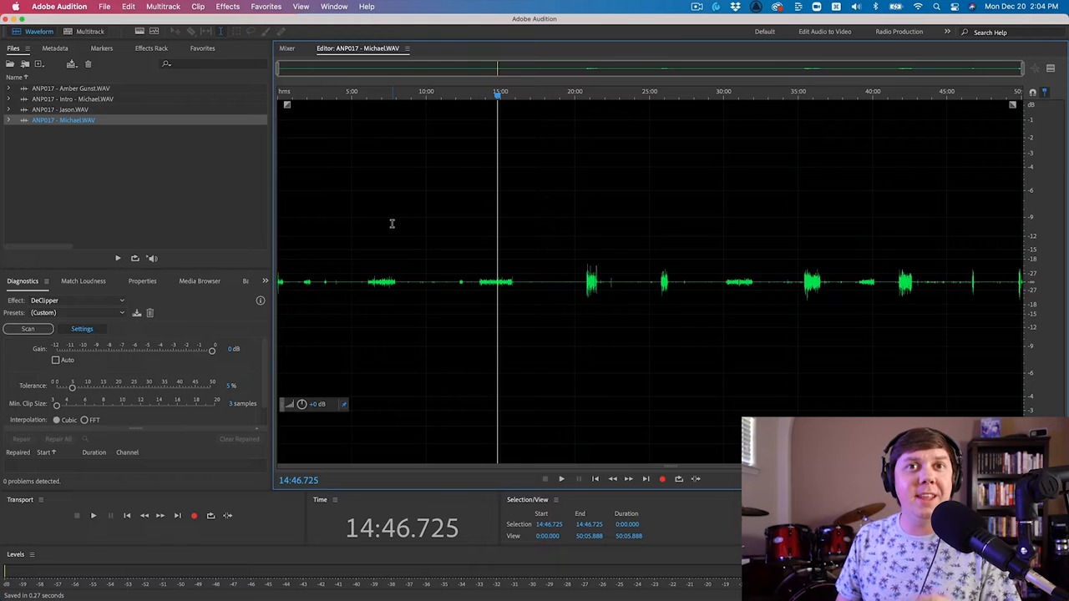
left_click(334, 6)
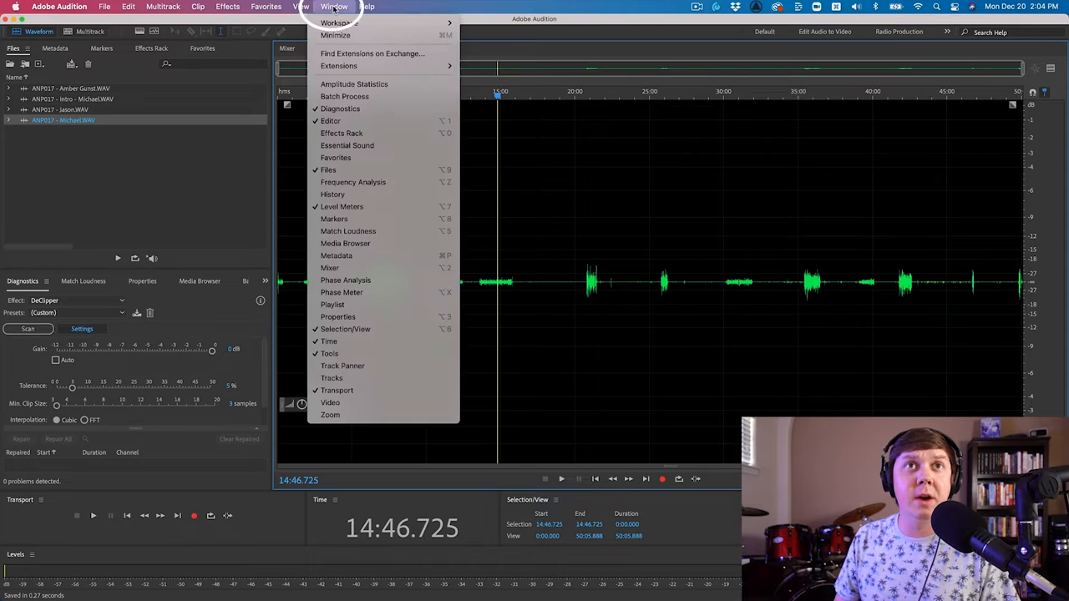
left_click(349, 84)
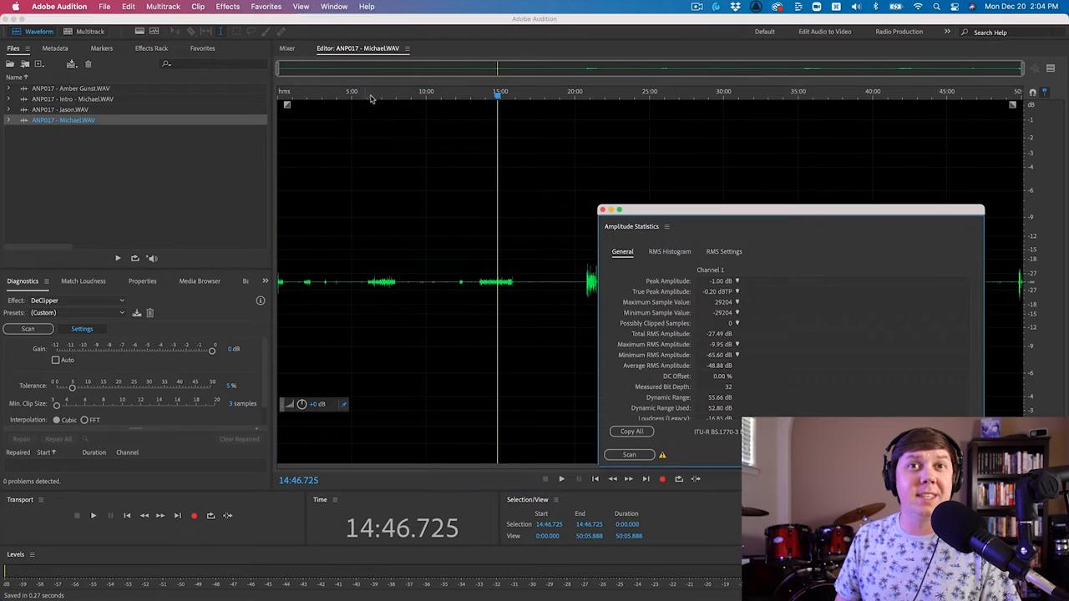
left_click(633, 455)
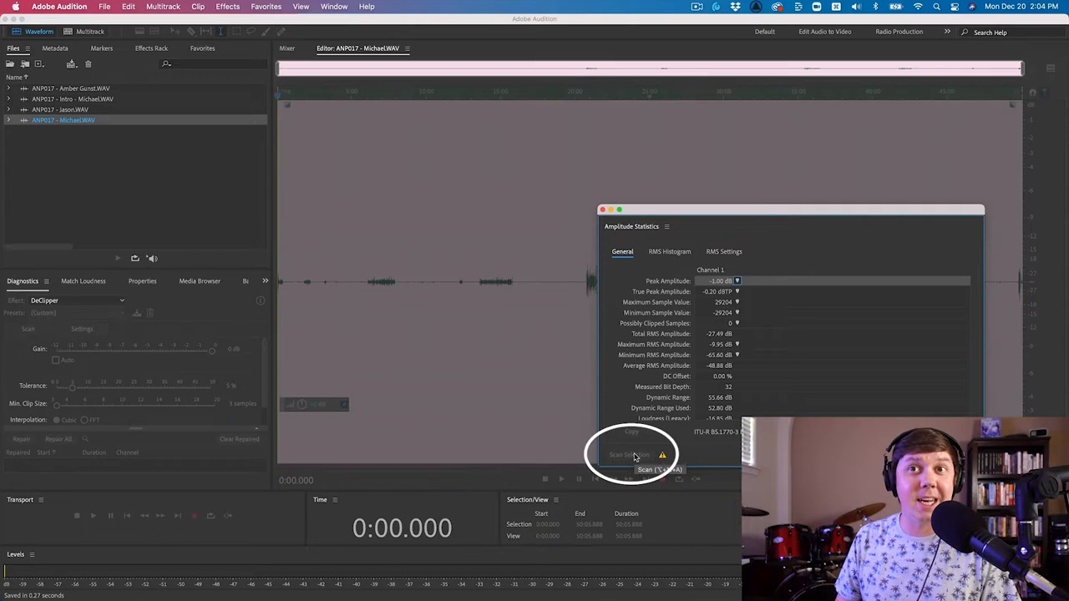
left_click_drag(666, 218, 670, 306)
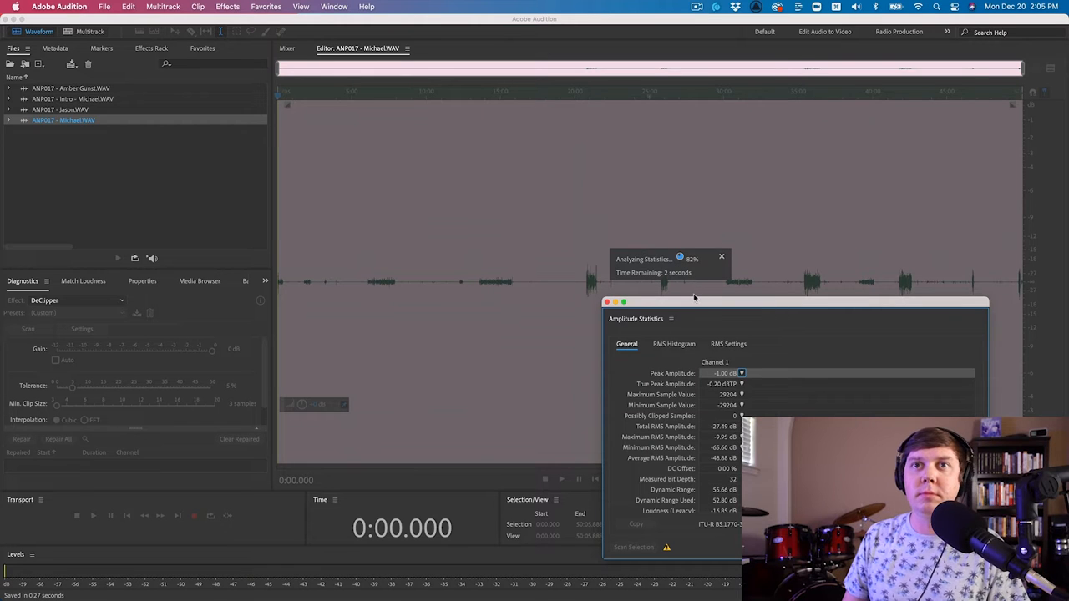
left_click_drag(690, 305, 653, 144)
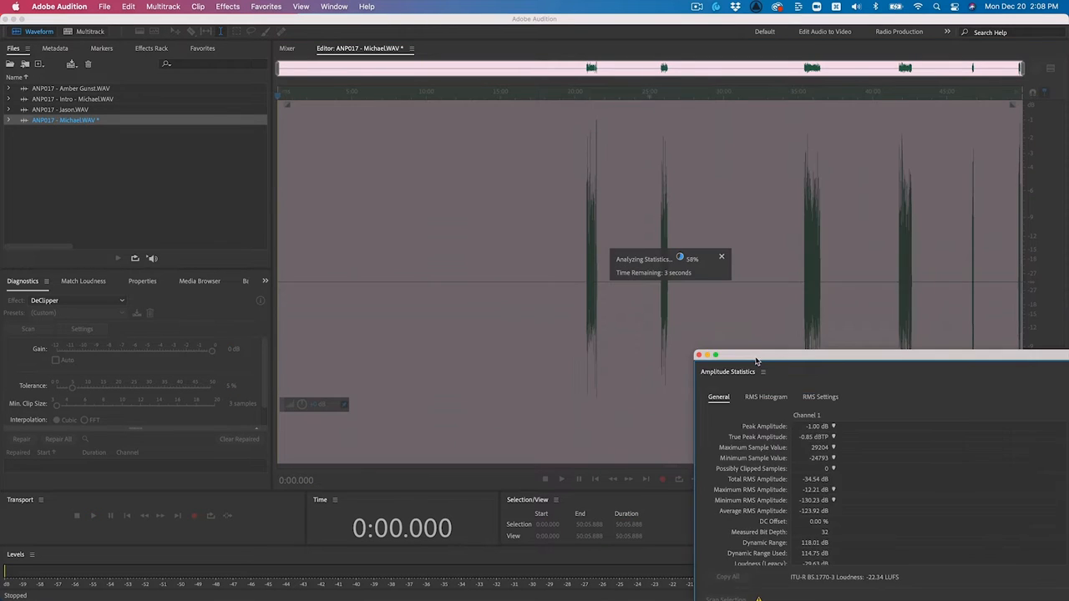
Step: Save the fourth recording as a 44100 Hz mono, 16-bit Wave PCM file with "- prcoessed" added to its name
left_click_drag(756, 361, 658, 212)
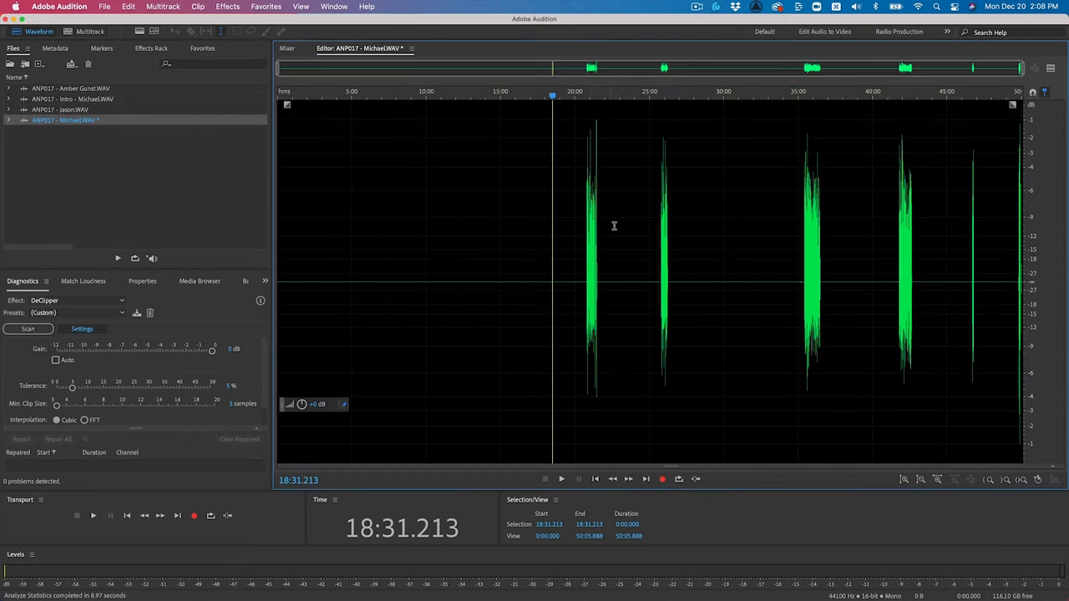
left_click_drag(561, 239, 974, 306)
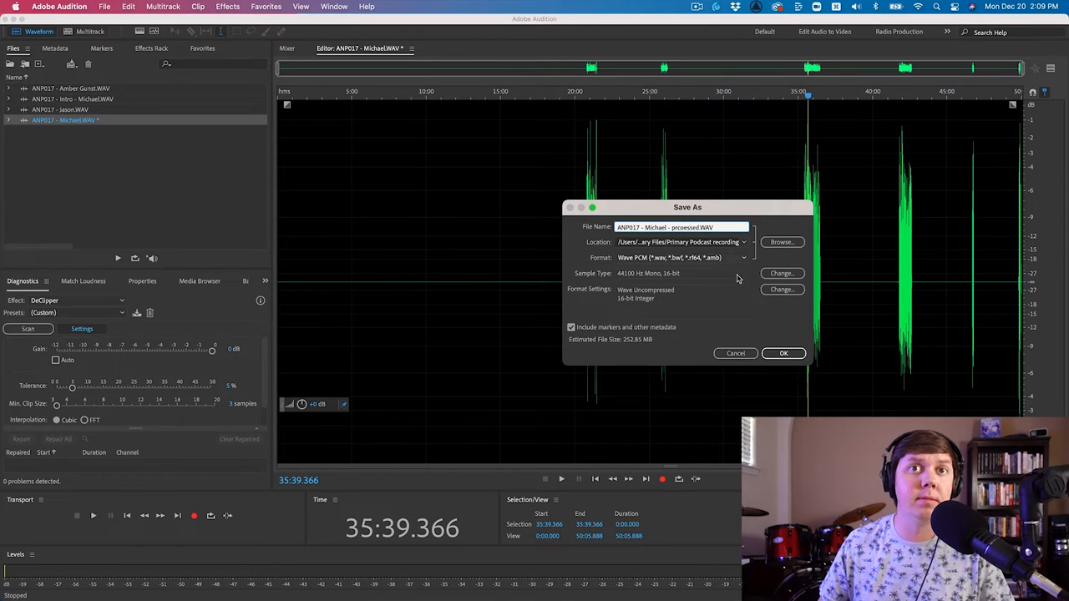
left_click(783, 354)
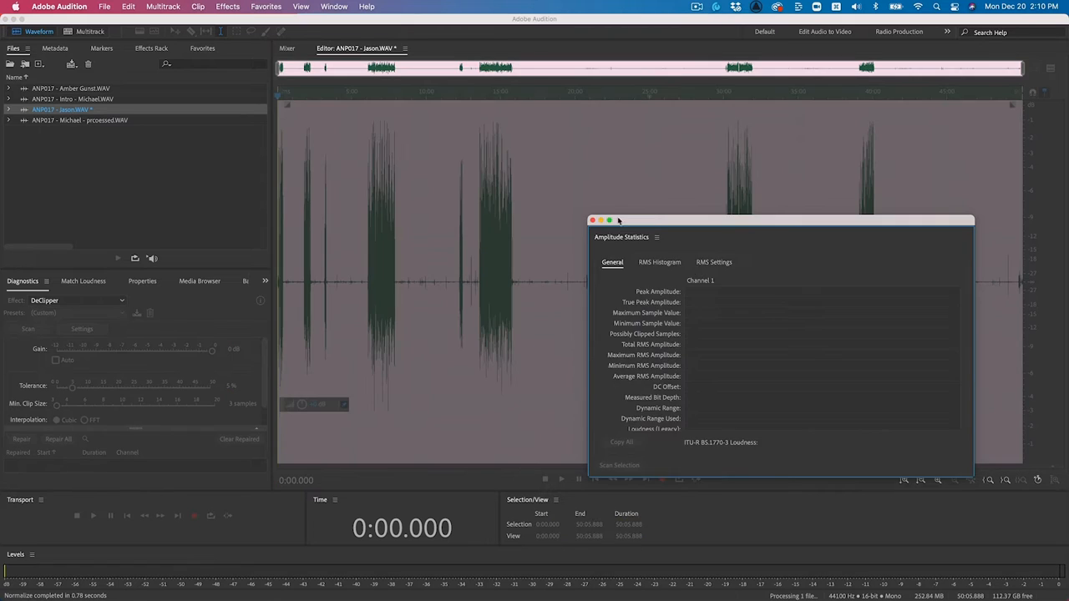
Step: Move the Amplitude Statistics window away from the waveforms and play back parts of the intro and guest recordings
left_click_drag(654, 213, 633, 323)
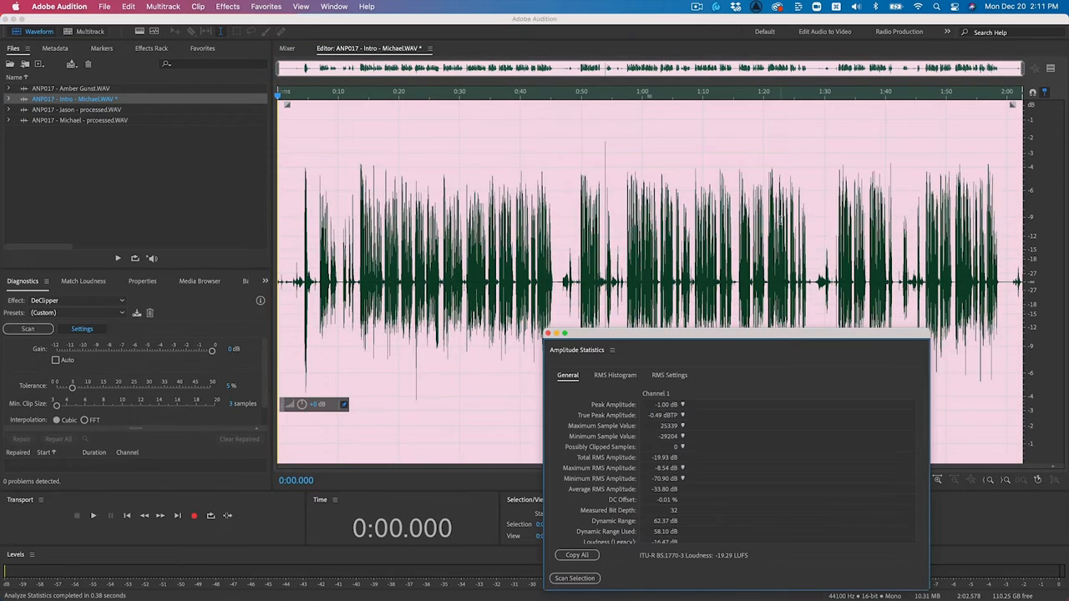
left_click(627, 256)
key("space")
key("space")
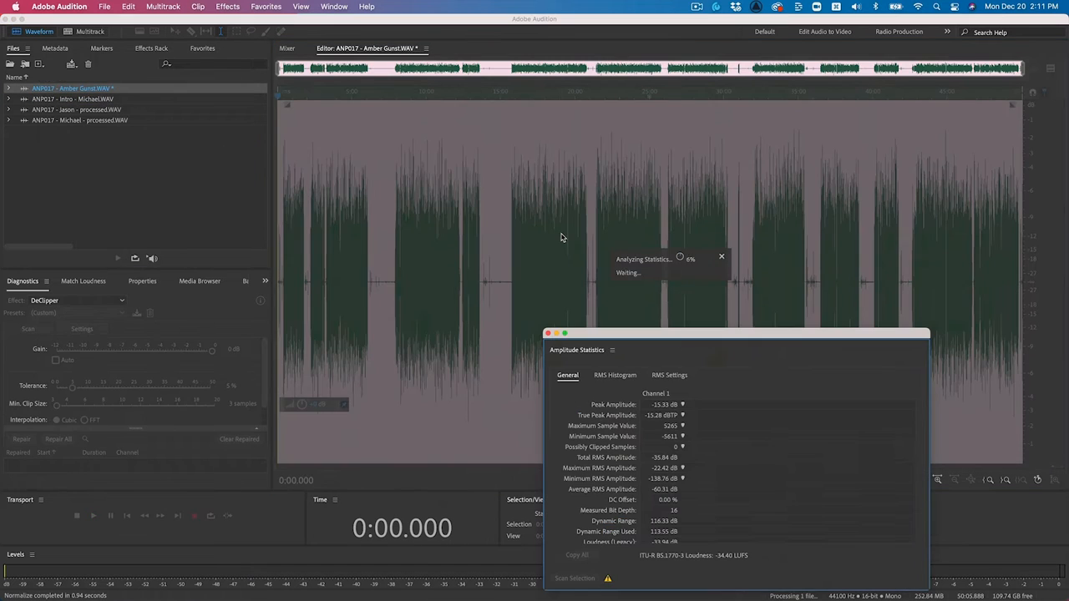
left_click(621, 288)
key("space")
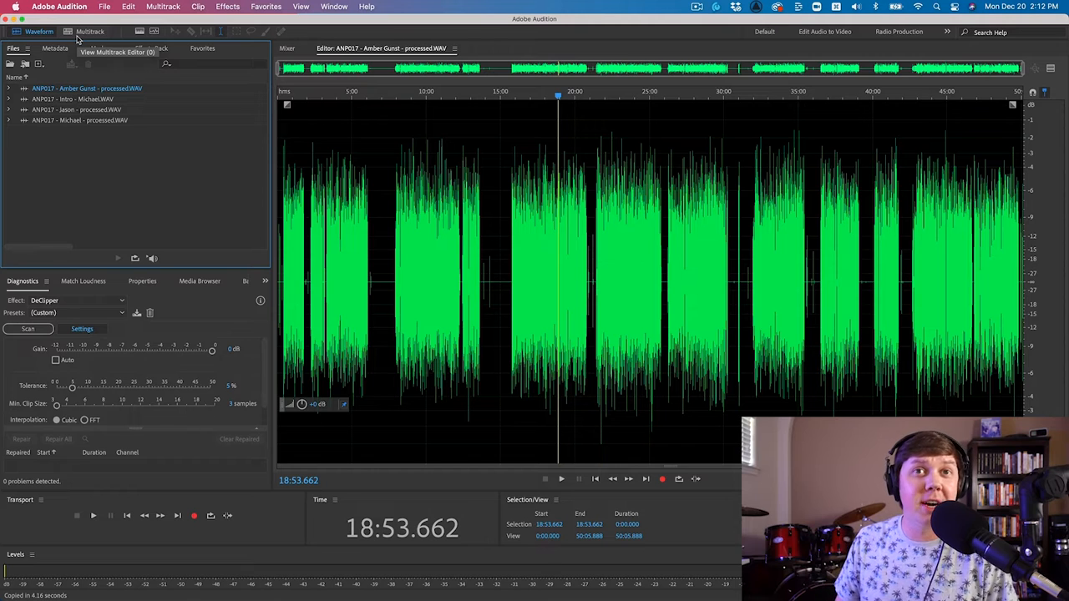
Step: Create a multitrack session named "ANP017 - YouTube" in the ANP017 folder at 44100 Hz, 16-bit, stereo
left_click(77, 31)
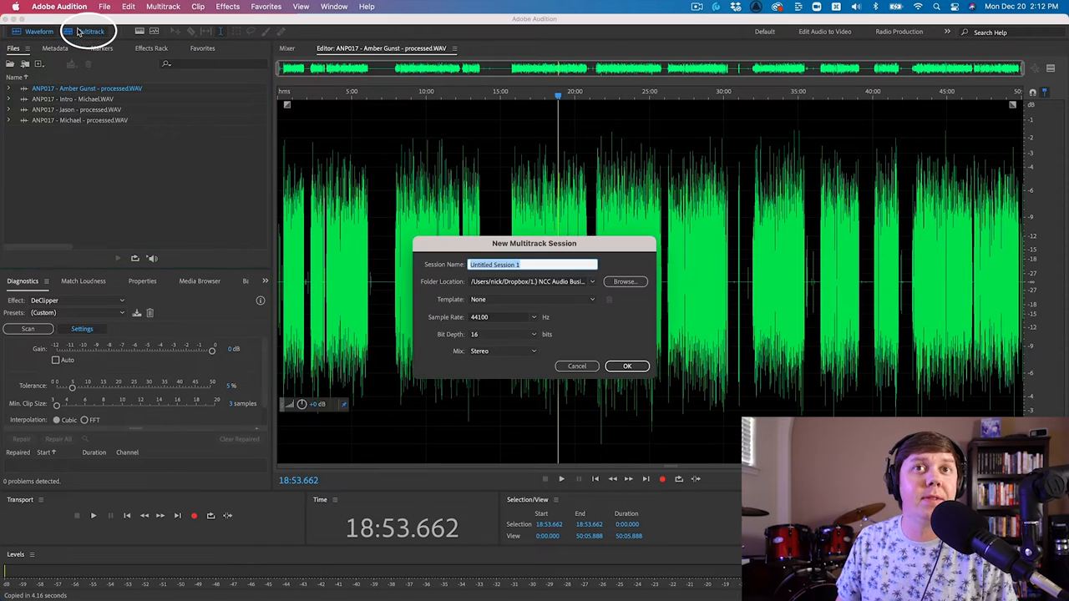
left_click_drag(560, 245, 699, 229)
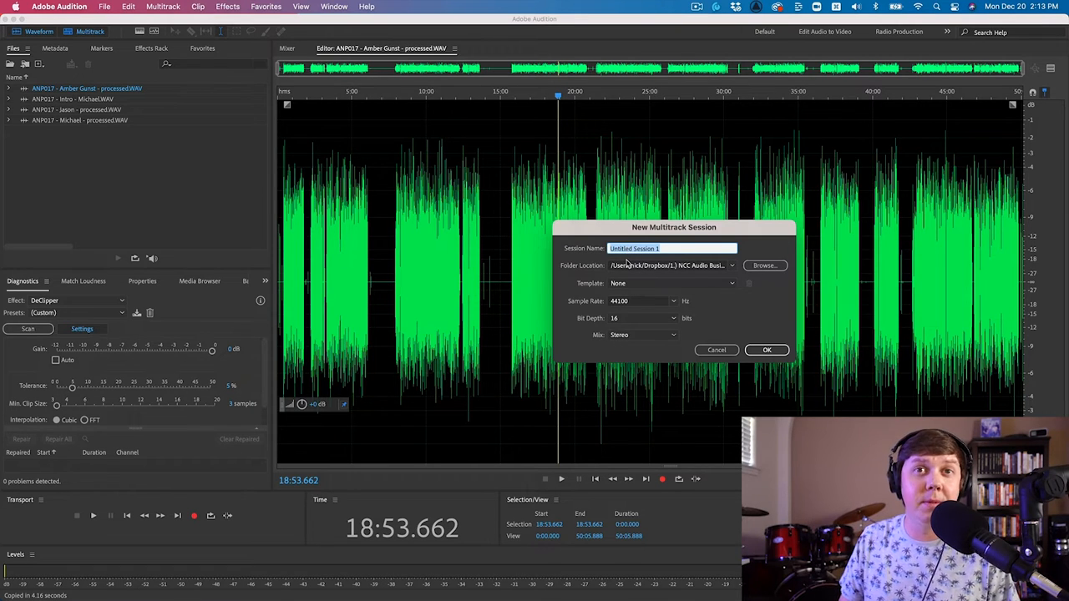
type("ANP017 - YouTube")
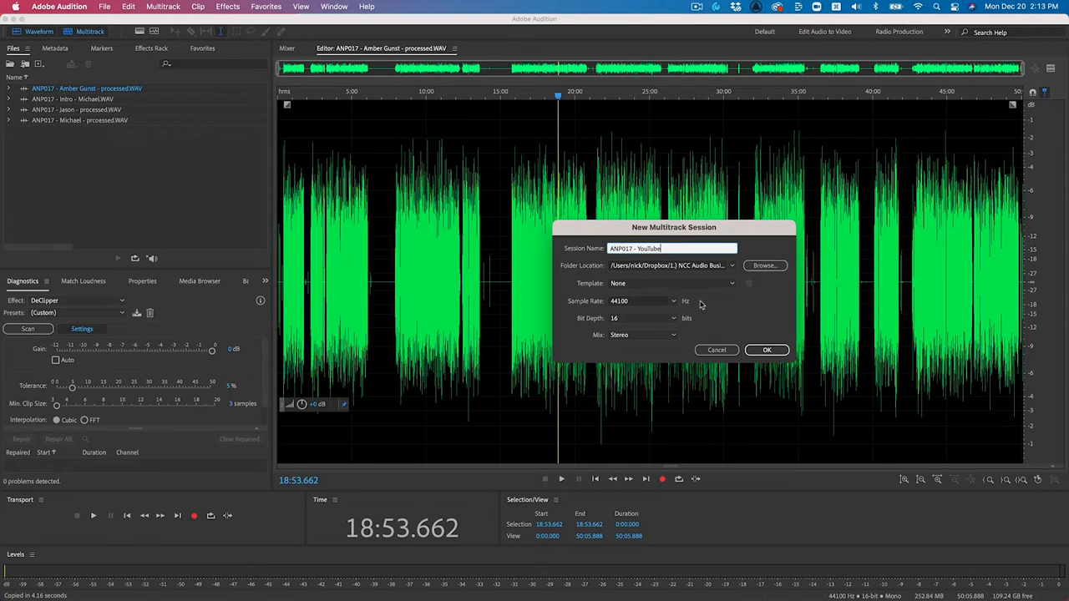
left_click(765, 266)
left_click(798, 224)
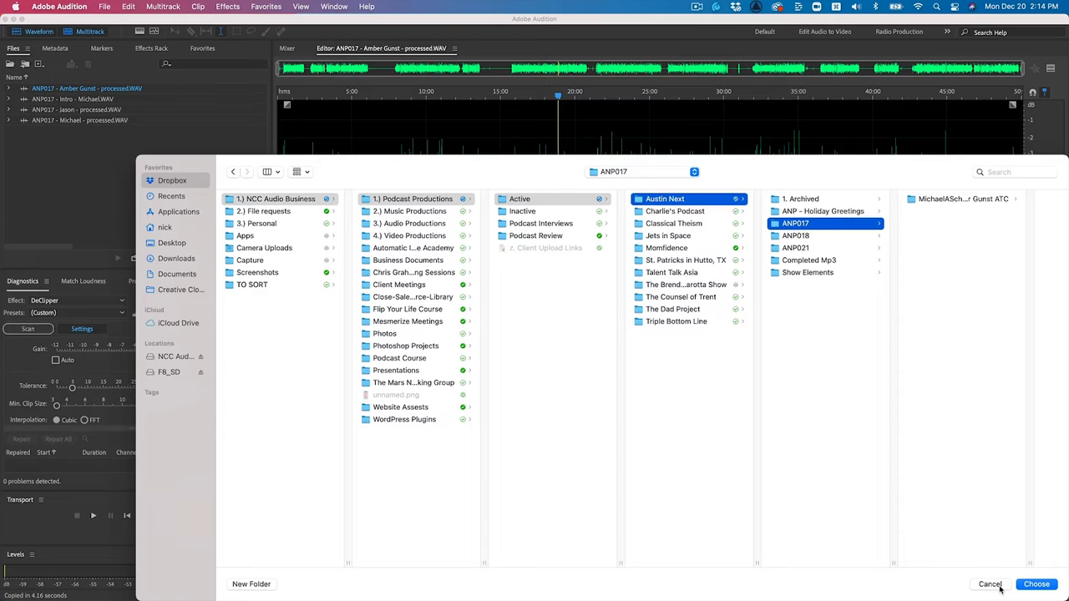
key("Return")
left_click(763, 351)
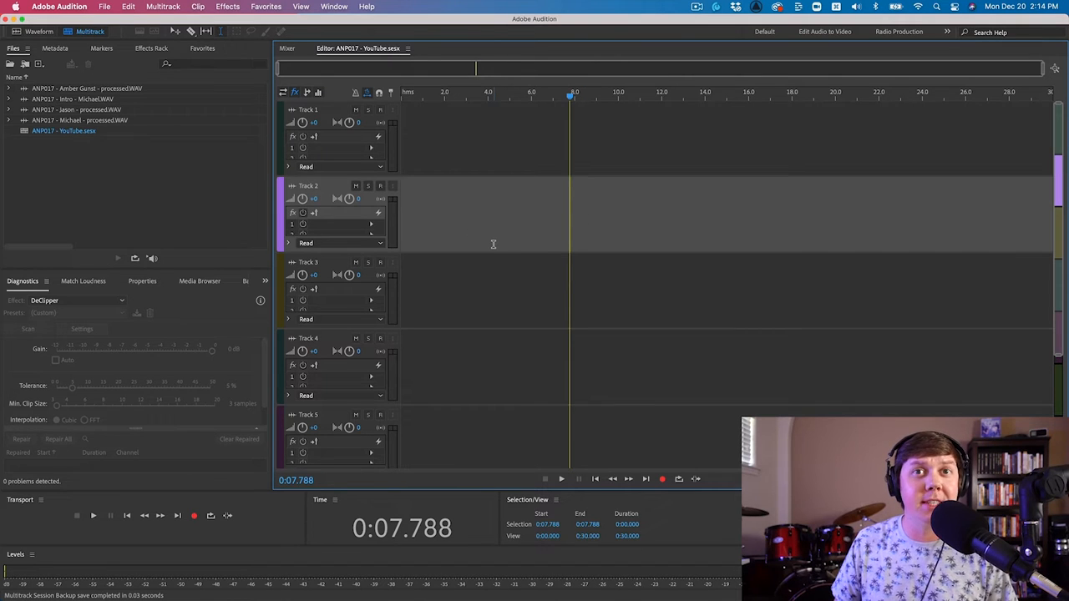
Step: Place the four ANP017 WAV files on tracks 1 to 4 of the session, one file per track
left_click(139, 88)
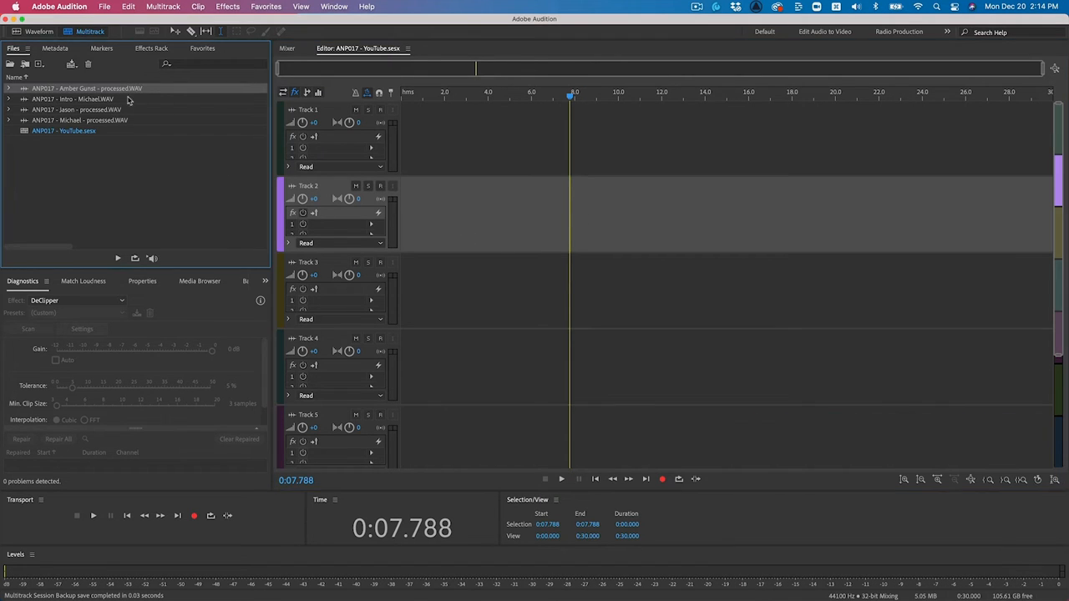
left_click(123, 124, "shift")
left_click_drag(123, 124, 491, 133)
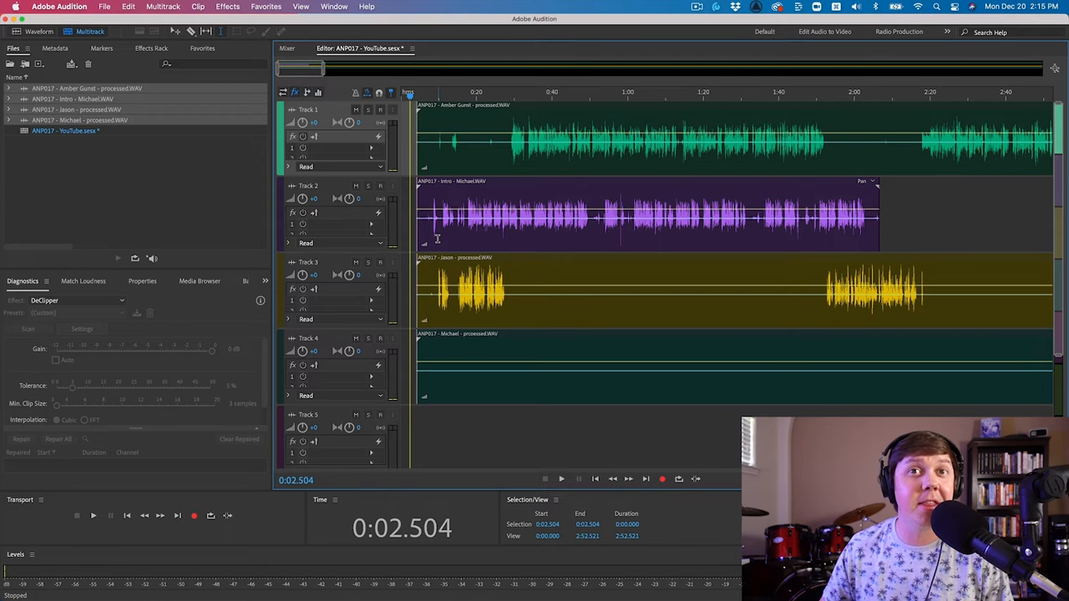
key("backslash")
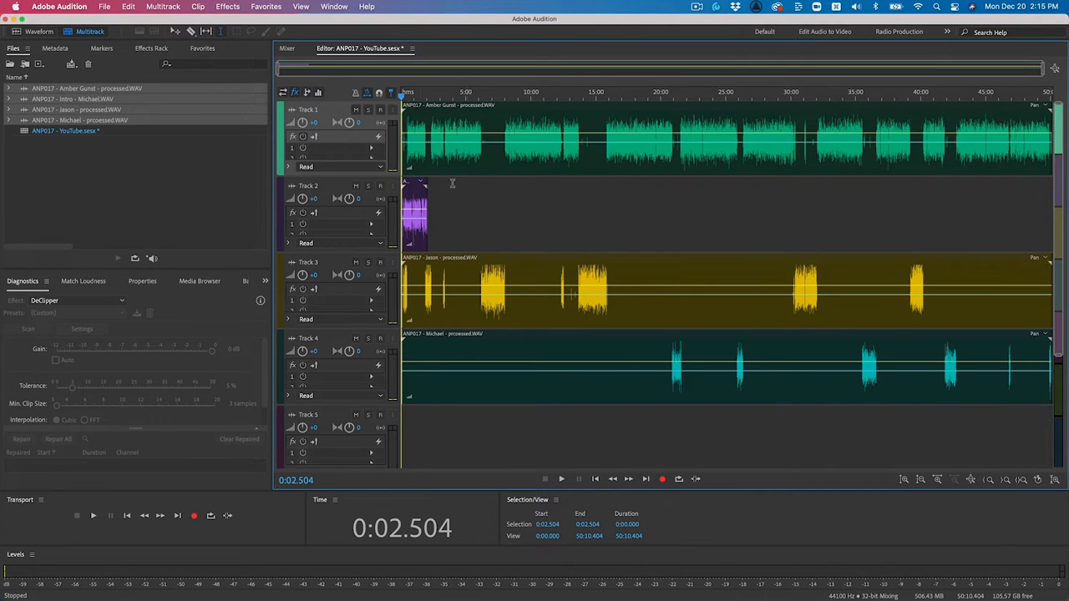
Step: Shift the clips on tracks 1, 3 and 4 to start at about 5:40 and the track 2 intro to about 3:00
left_click_drag(497, 172, 618, 359)
left_click_drag(677, 334, 750, 334)
left_click(499, 212)
left_click_drag(421, 181, 458, 182)
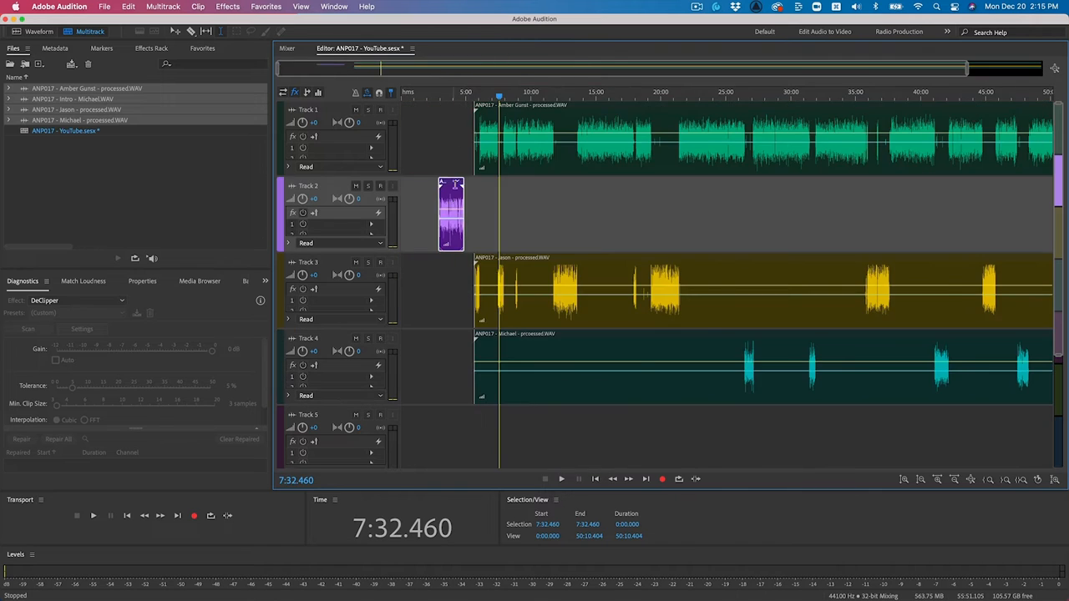
Step: Delete the unwanted opening sections of the clips on tracks 1 and 3 after listening to them
scroll(458, 192, "up", 10)
left_click(646, 212)
scroll(688, 184, "up", 3)
key("space")
left_click_drag(587, 152, 688, 144)
key("Delete")
left_click_drag(561, 289, 627, 289)
key("Delete")
Step: Play back the trimmed start of the conversation on tracks 1 and 3 up to around 6:00
left_click(620, 236)
key("space")
scroll(620, 334, "up", 5)
key("space")
left_click_drag(785, 284, 720, 284)
left_click(749, 277)
key("space")
scroll(752, 276, "down", 4)
left_click(660, 229)
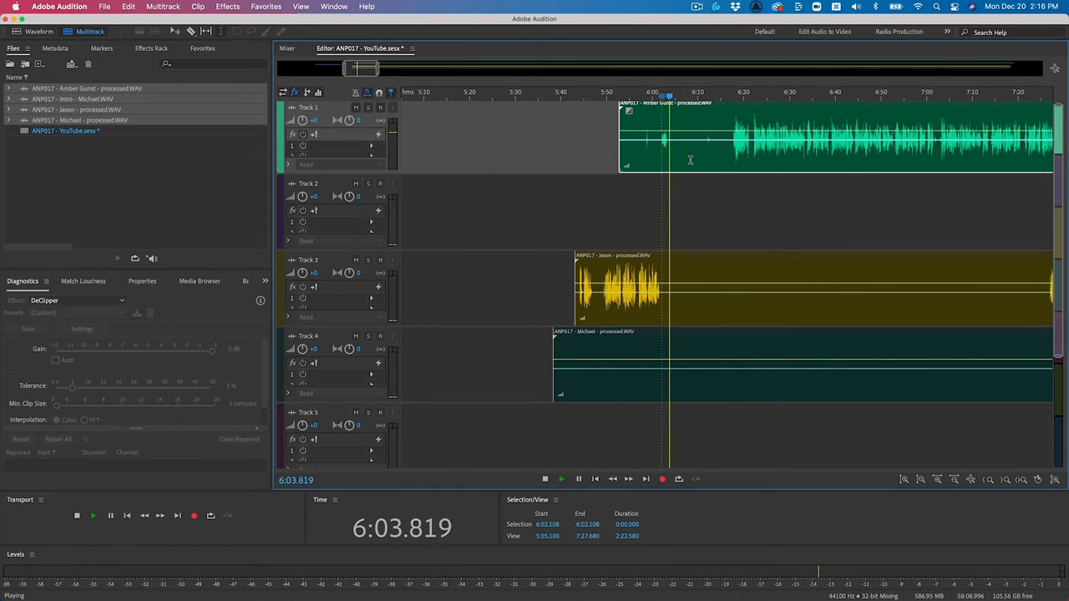
Step: Cut the silence after track 1's short opening reply and move the rest of the clip to start at about 6:01
key("space")
scroll(652, 149, "down", 3)
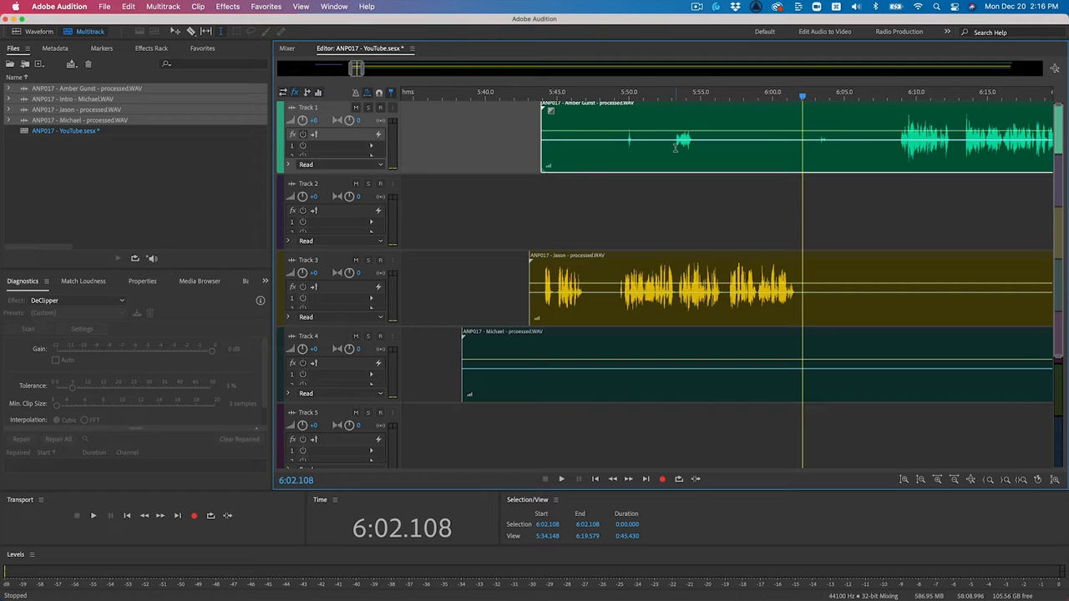
scroll(652, 149, "down", 3)
left_click(657, 149)
key("space")
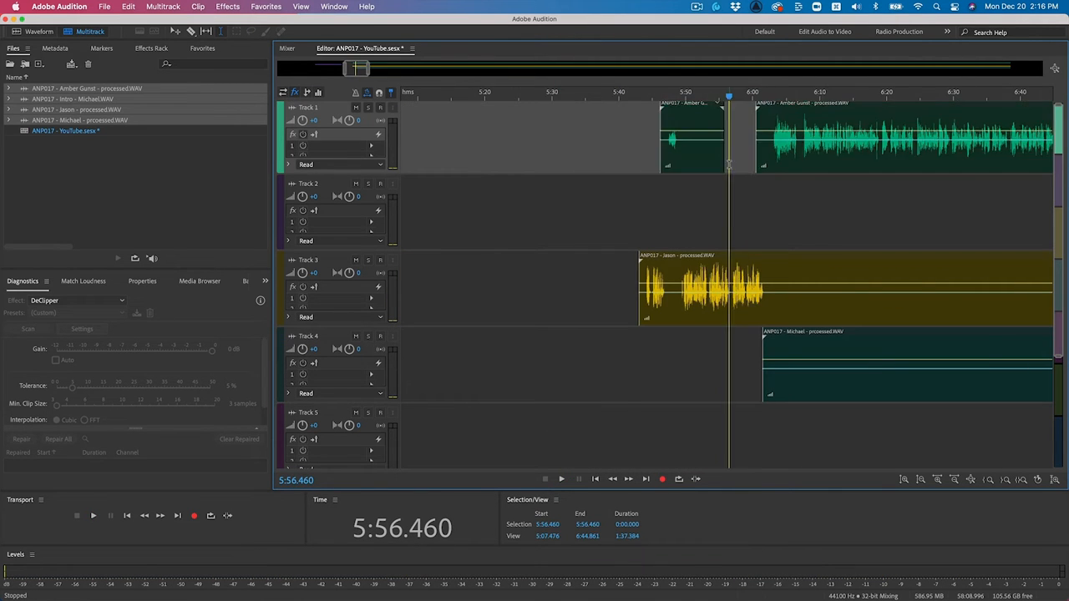
Step: Play back the handover from track 1 to track 4 around 41:04 to check the timing
key("backslash")
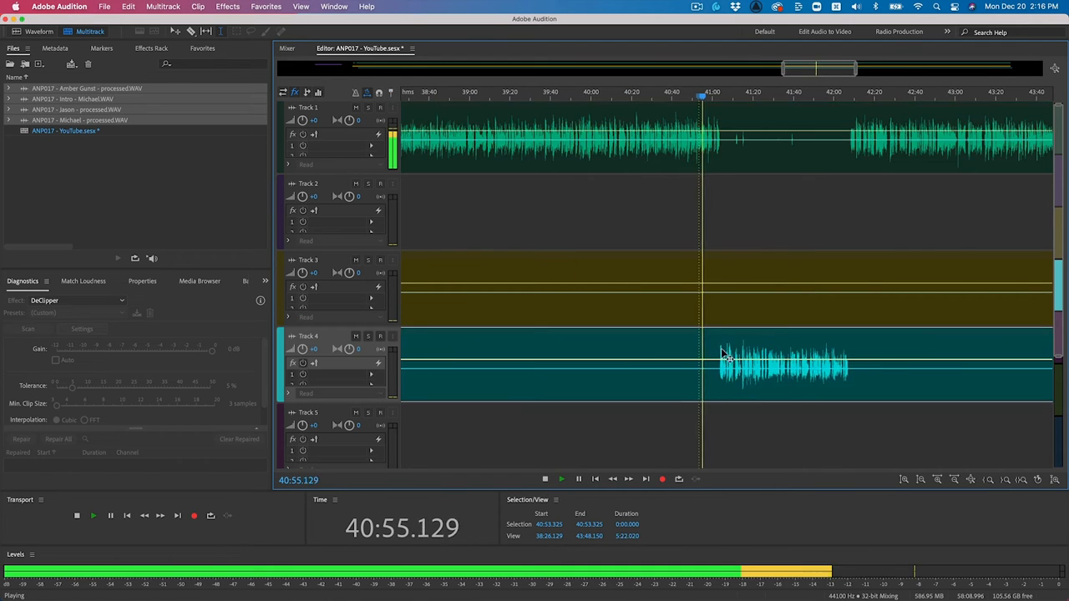
left_click(716, 239)
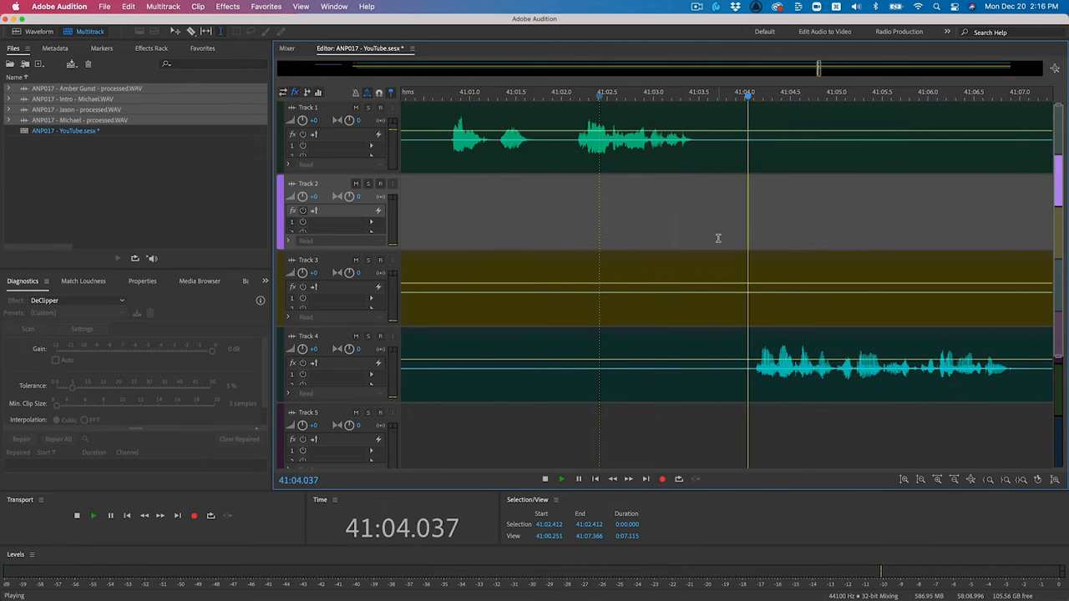
key("backslash")
key("space")
Step: Move the track 2 intro clip to end at about 5:38, just before track 3 begins, and play its ending
scroll(447, 209, "up", 5)
left_click_drag(579, 181, 622, 180)
left_click(627, 158)
scroll(632, 160, "up", 5)
key("space")
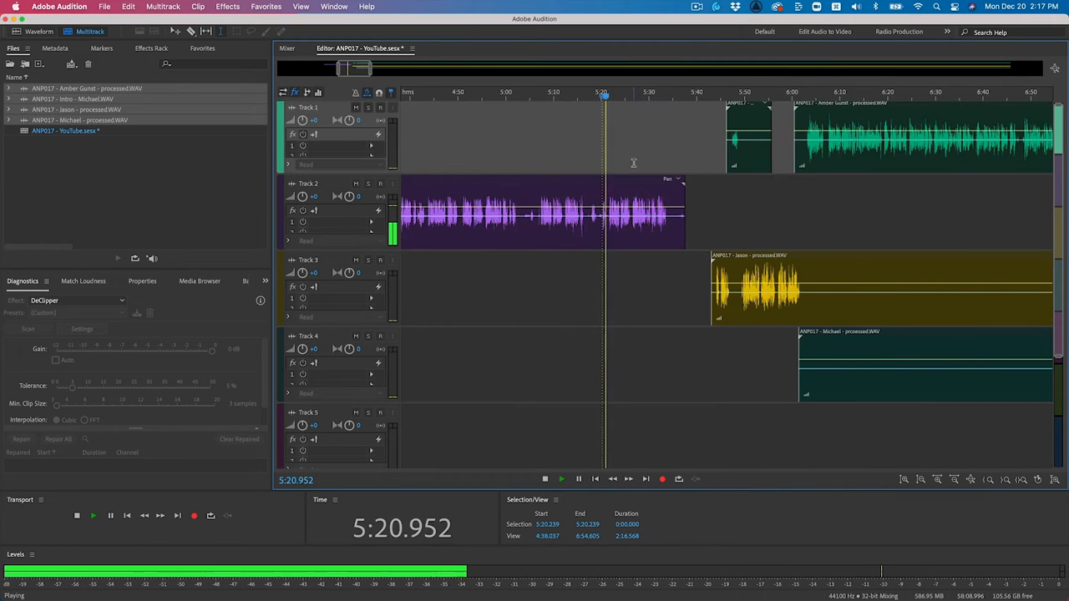
Step: Save and close the "ANP017 - YouTube" multitrack session, keeping the processed recordings open
scroll(639, 159, "down", 4)
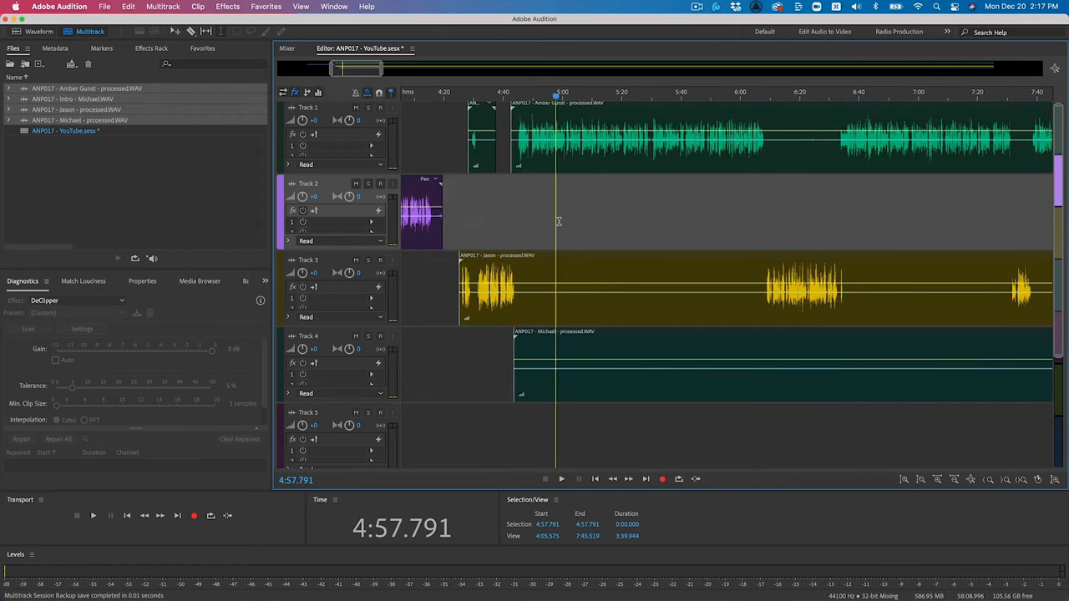
key("backslash")
left_click(417, 152)
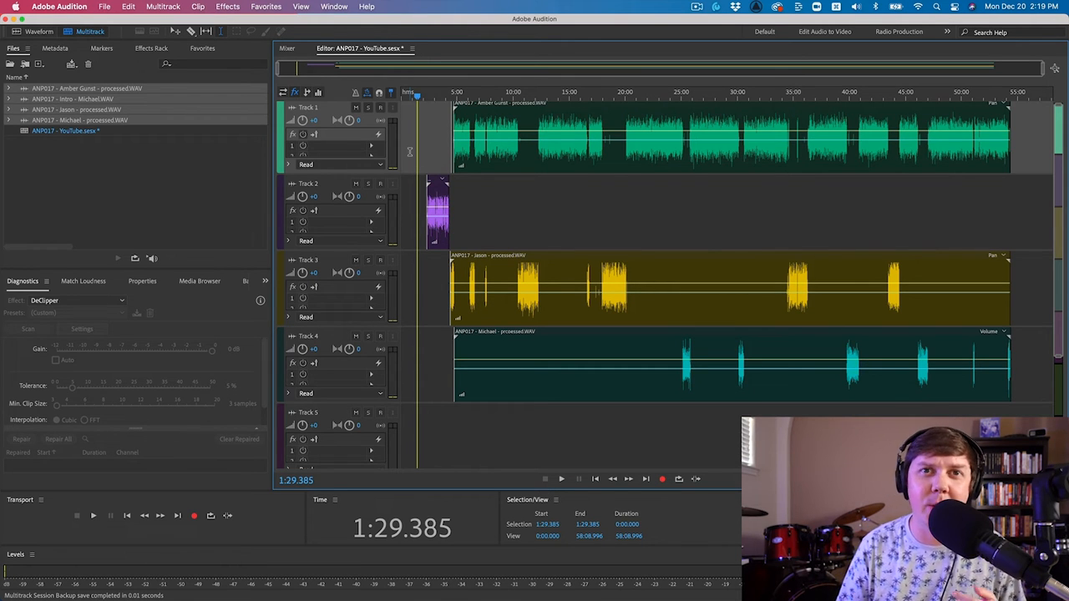
left_click(80, 131)
right_click(80, 131)
left_click(120, 189)
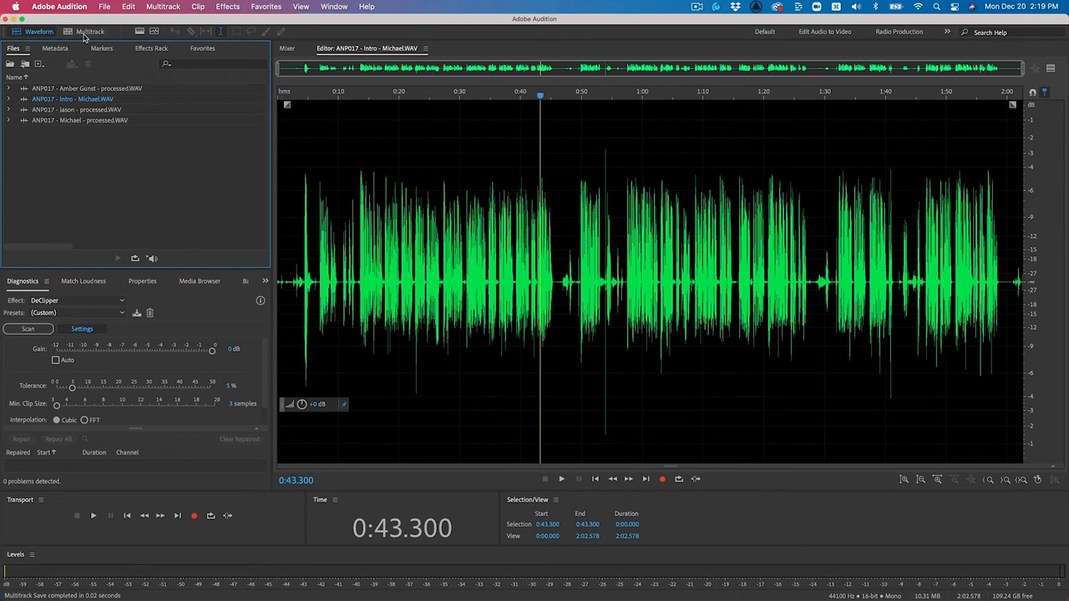
Step: Start a new multitrack session named "ANP017" and set its location to the ANP017 folder
left_click(84, 32)
left_click_drag(481, 243, 596, 225)
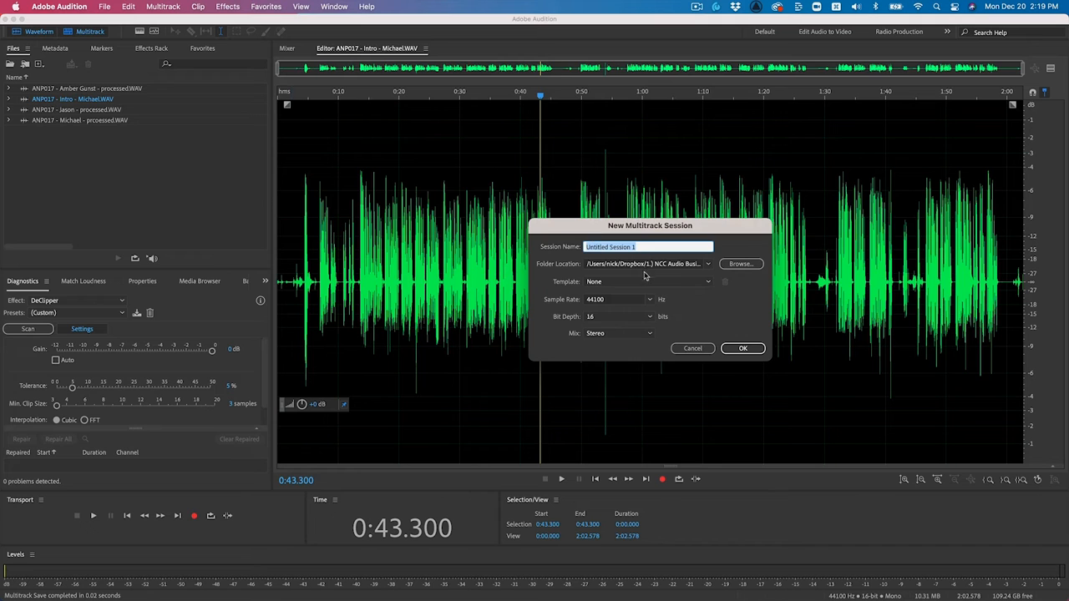
type("ANP017")
left_click(739, 264)
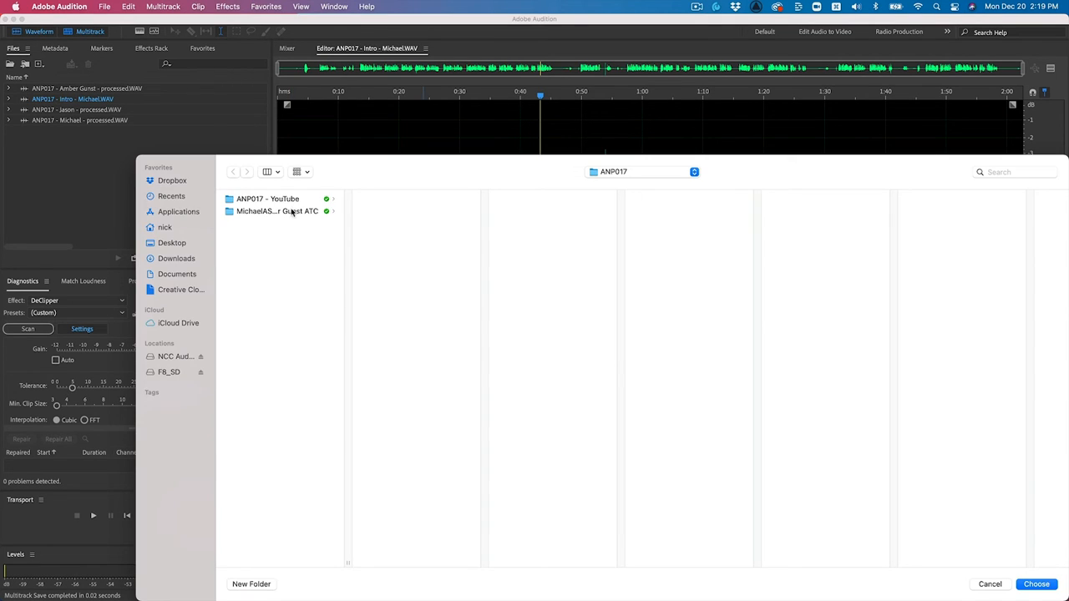
key("Return")
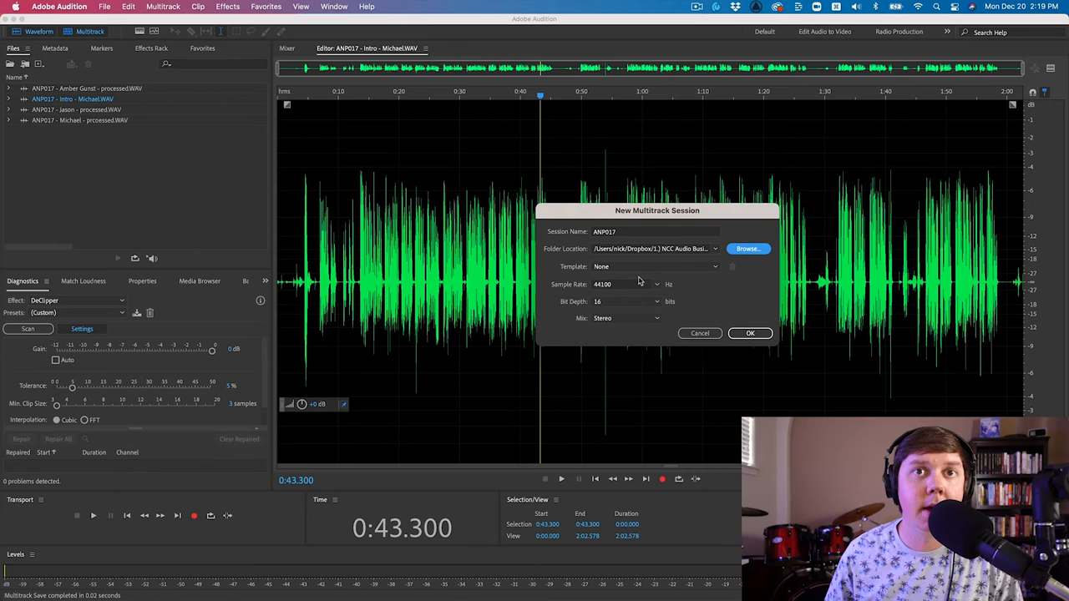
Step: Apply the "Austin Next Podcast" template to the new session and create it
left_click(638, 268)
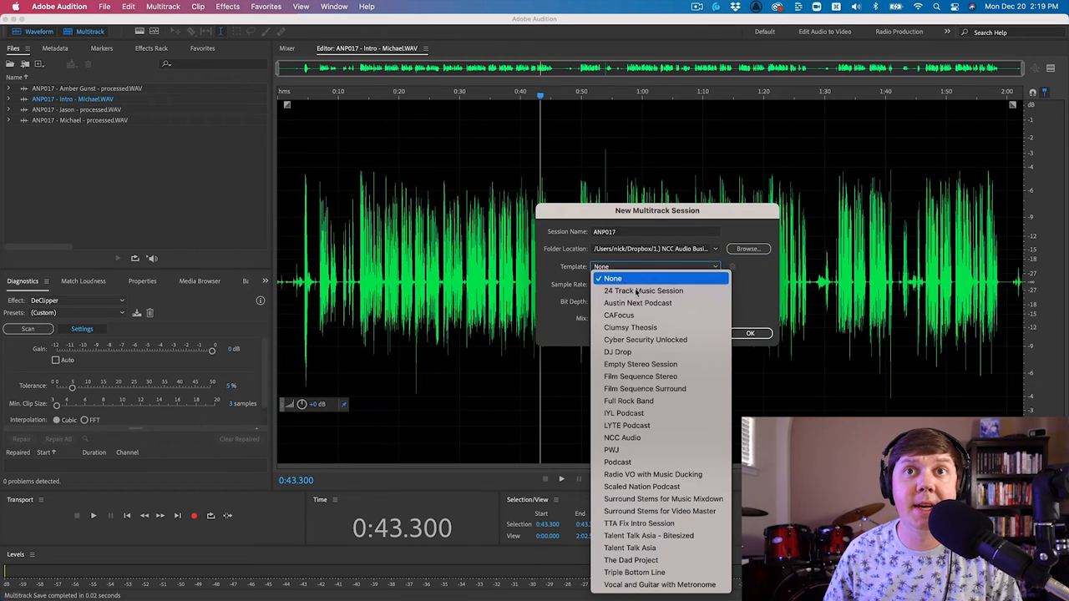
left_click(637, 304)
left_click(744, 333)
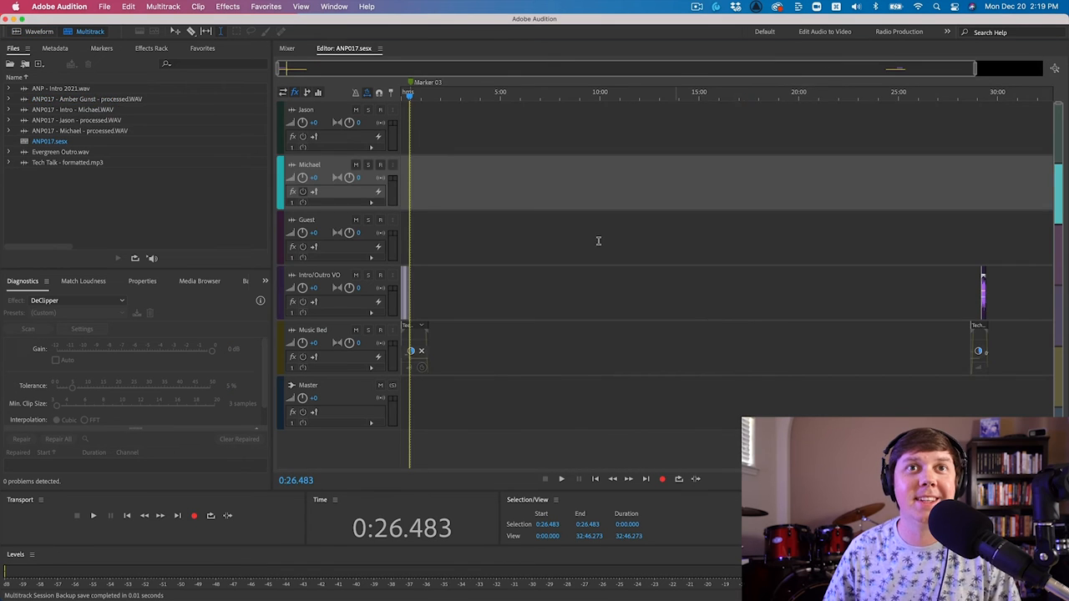